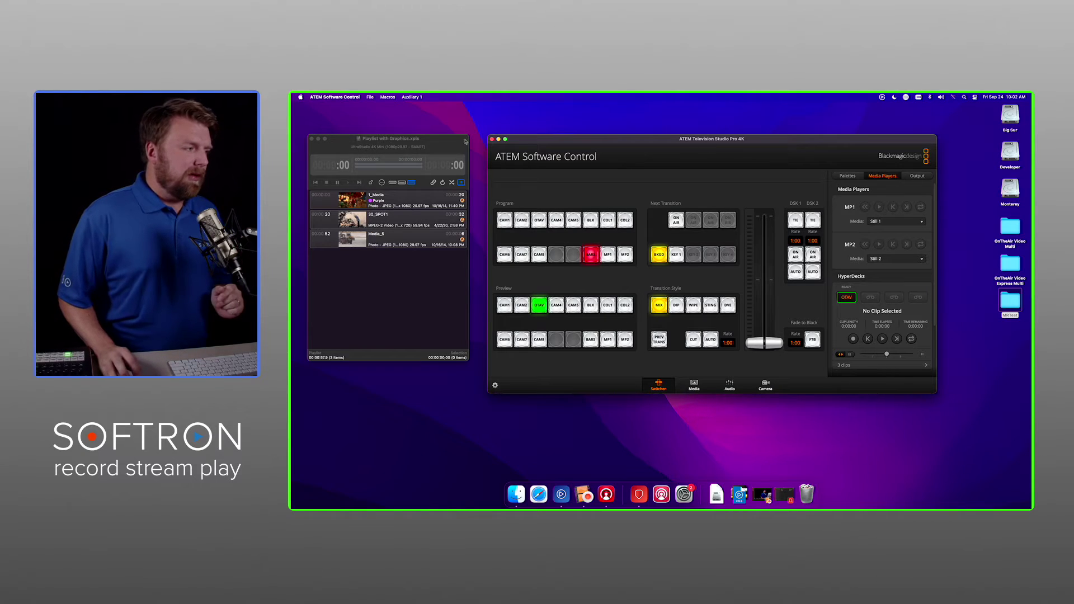
Step: In Preferences, confirm the ATEM trigger input stays OTAV, then view the HyperDeck Emulation settings
{"action": "left_click", "coordinate": [453, 155]}
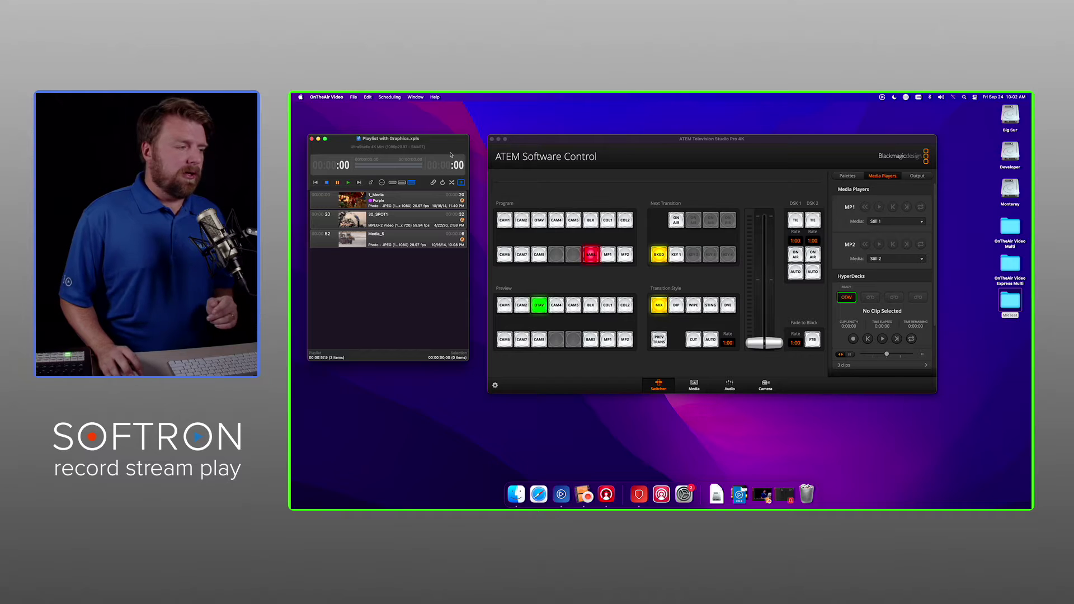
{"action": "left_click", "coordinate": [327, 96]}
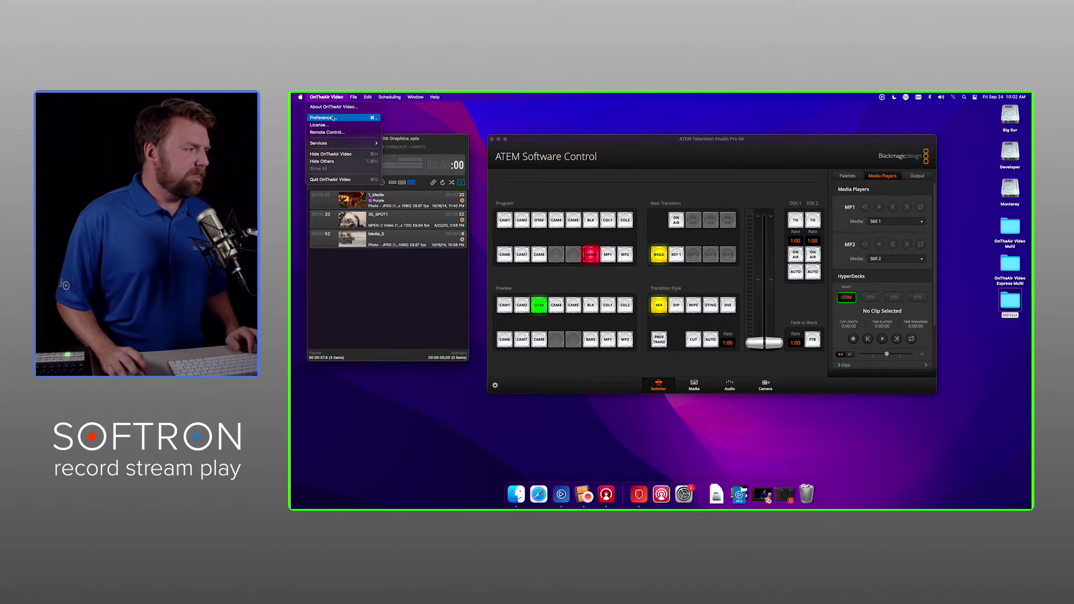
{"action": "left_click", "coordinate": [332, 117]}
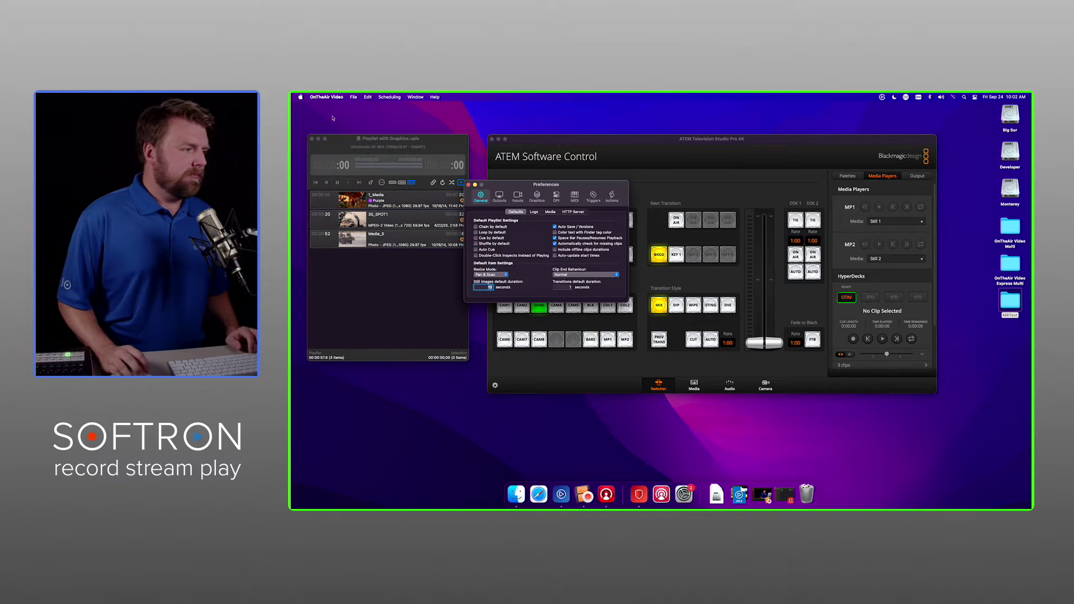
{"action": "left_click", "coordinate": [596, 197]}
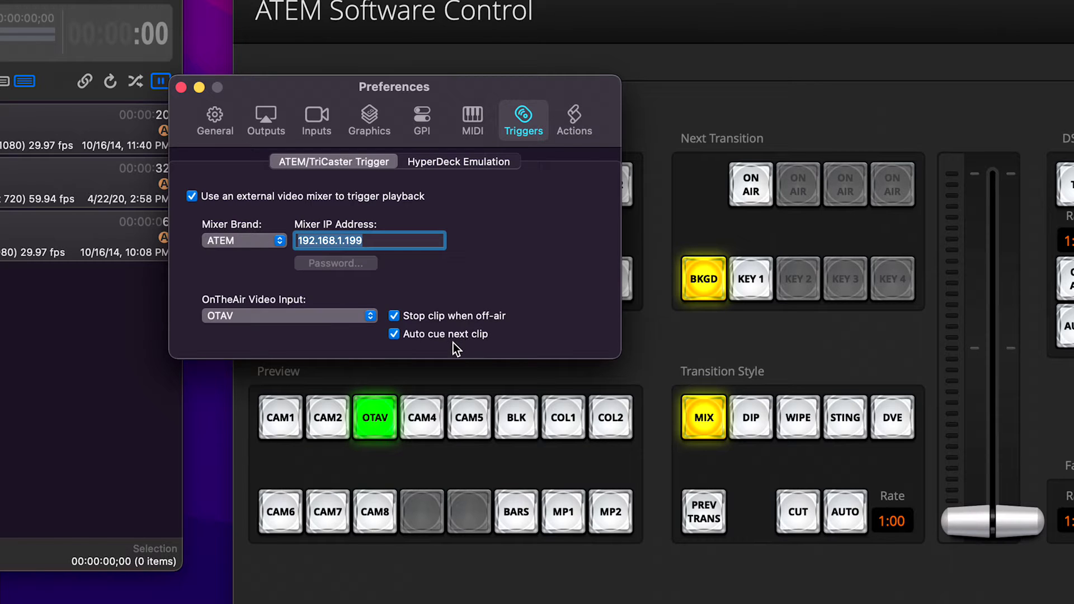
{"action": "left_click", "coordinate": [343, 316]}
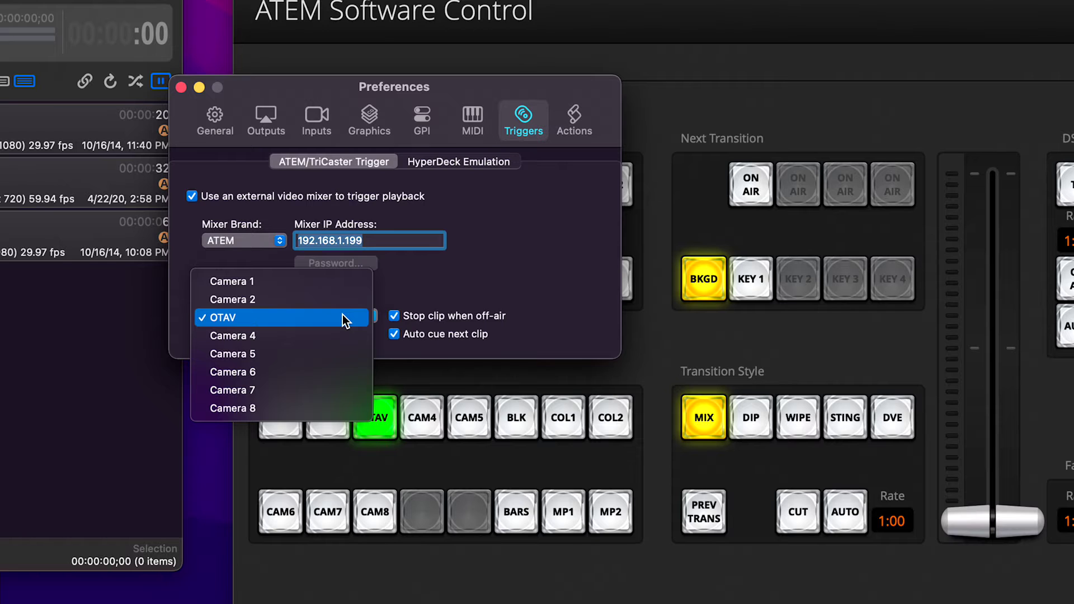
{"action": "left_click", "coordinate": [485, 254]}
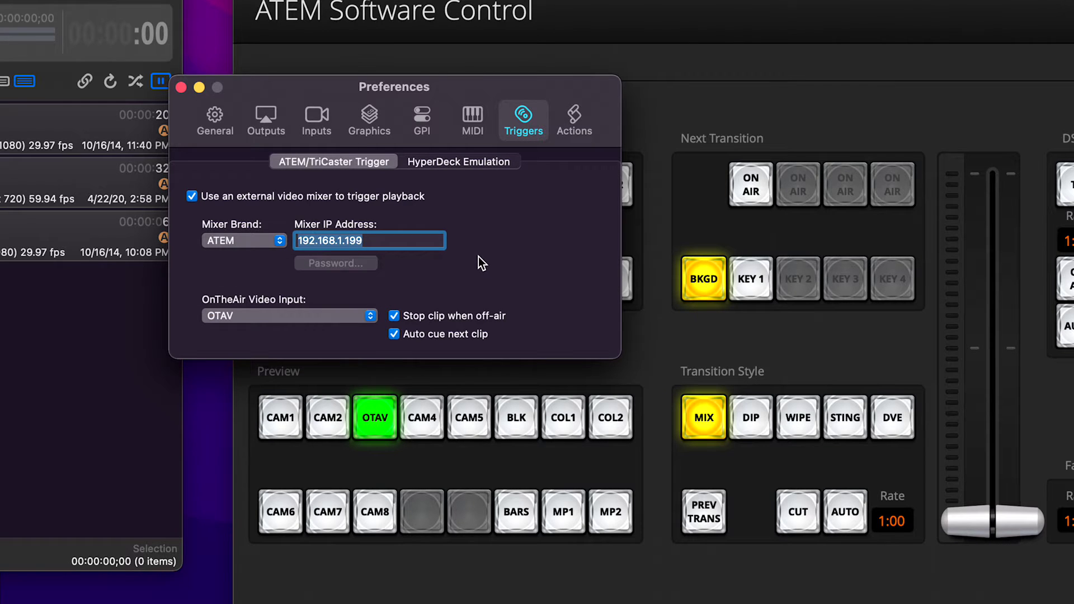
{"action": "left_click", "coordinate": [451, 163]}
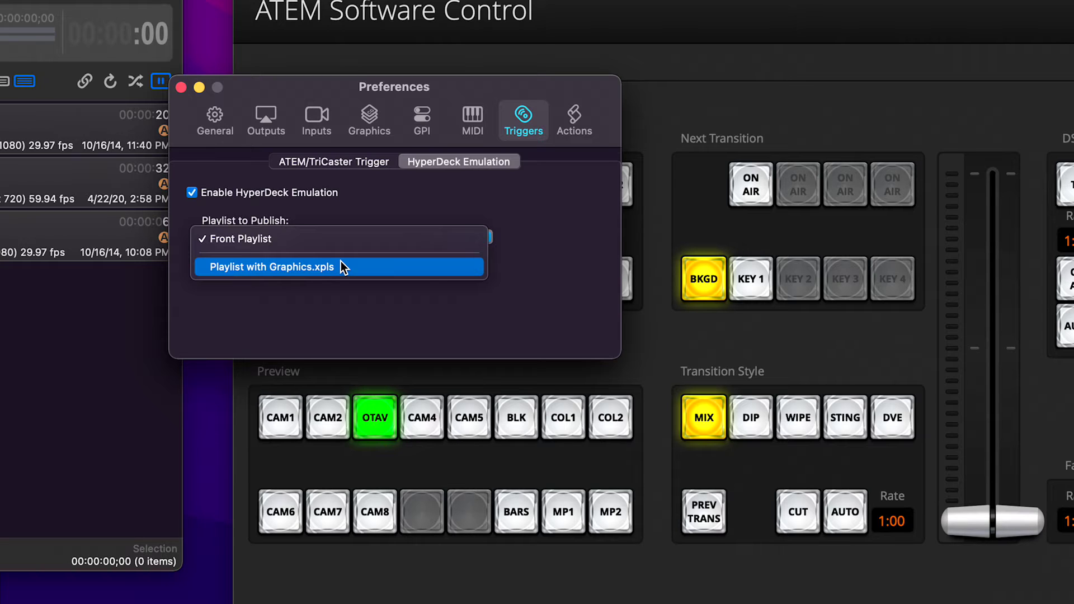
Step: Keep Front Playlist as the playlist published by HyperDeck emulation
{"action": "left_click", "coordinate": [591, 233]}
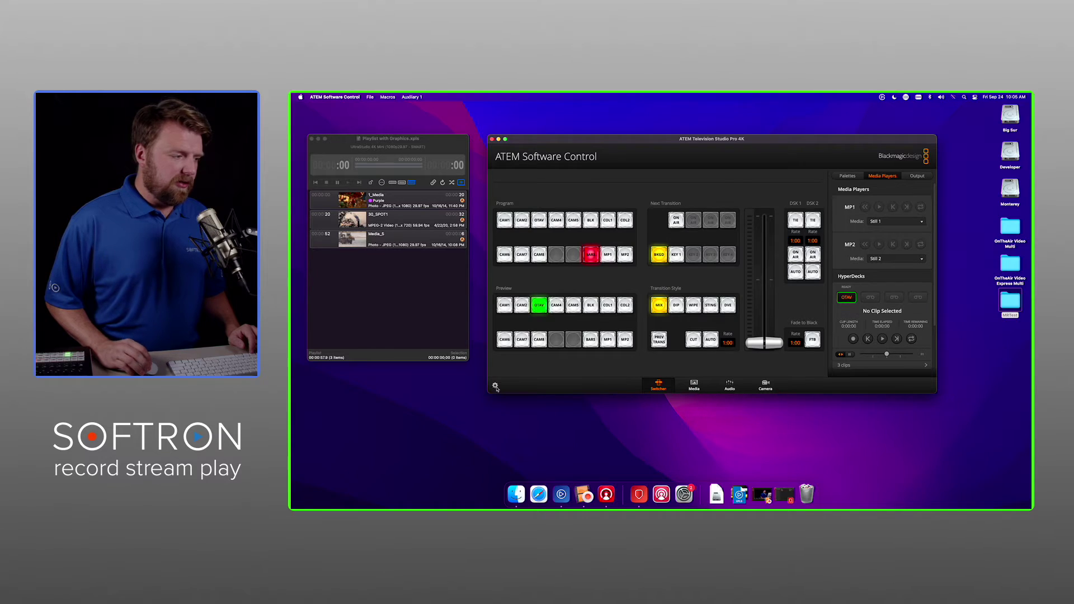
Step: Reconnect HyperDeck 1 at 192.168.1.143 and set its auto-roll offset to 6 frames
{"action": "left_click", "coordinate": [495, 386]}
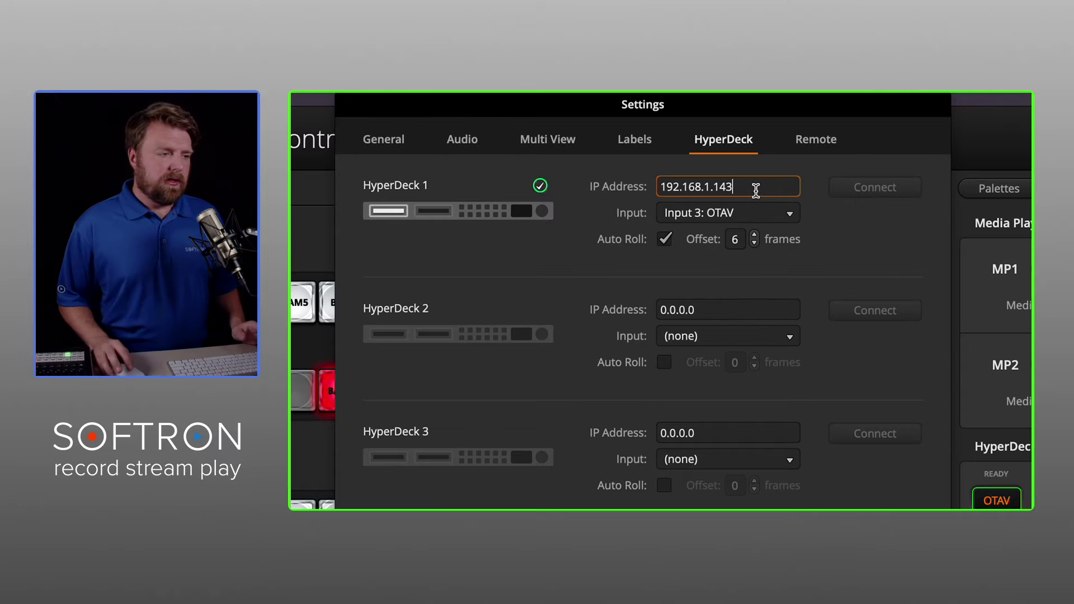
{"action": "key", "text": "BackSpace"}
{"action": "key", "text": "Return"}
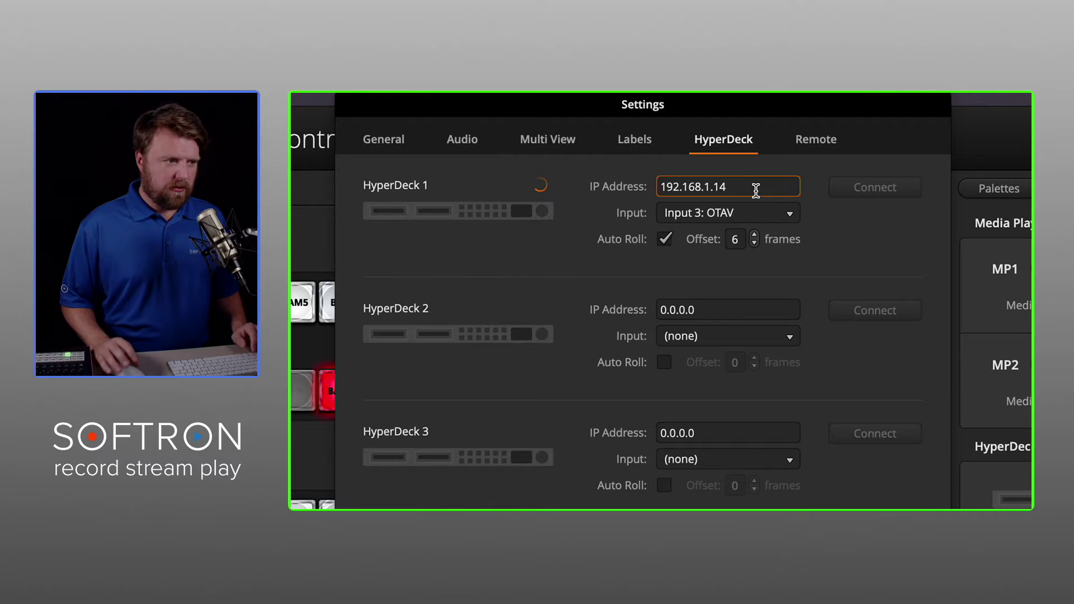
{"action": "type", "text": "3"}
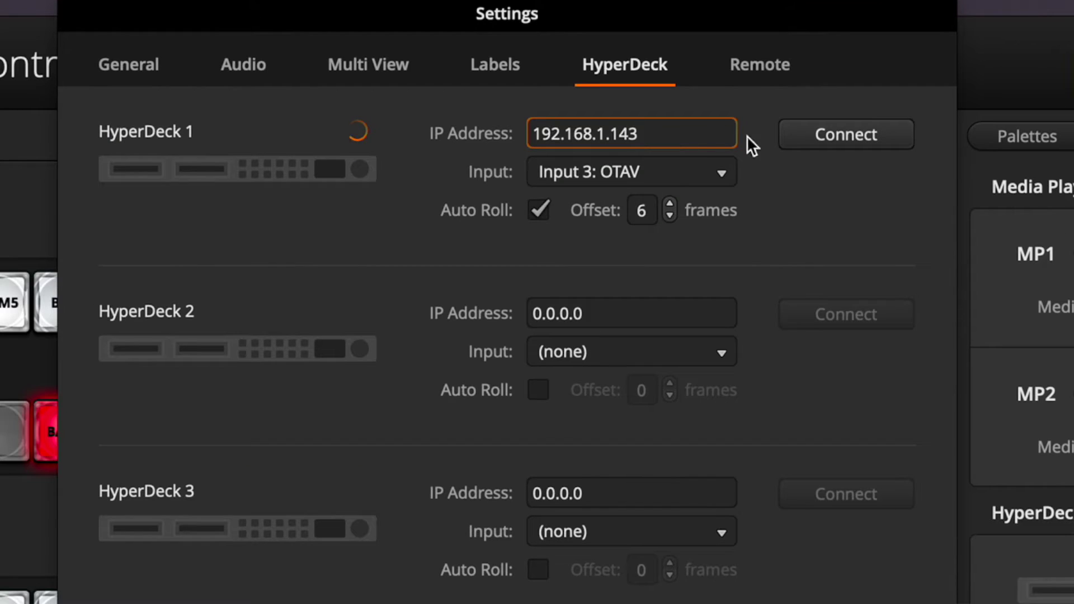
{"action": "left_click", "coordinate": [855, 188]}
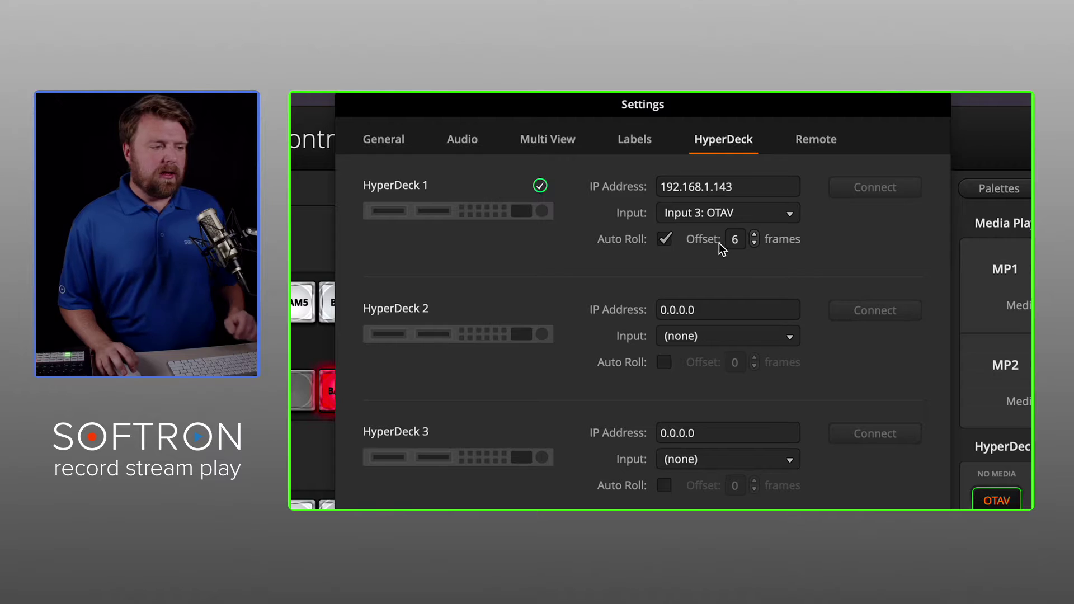
{"action": "type", "text": "6"}
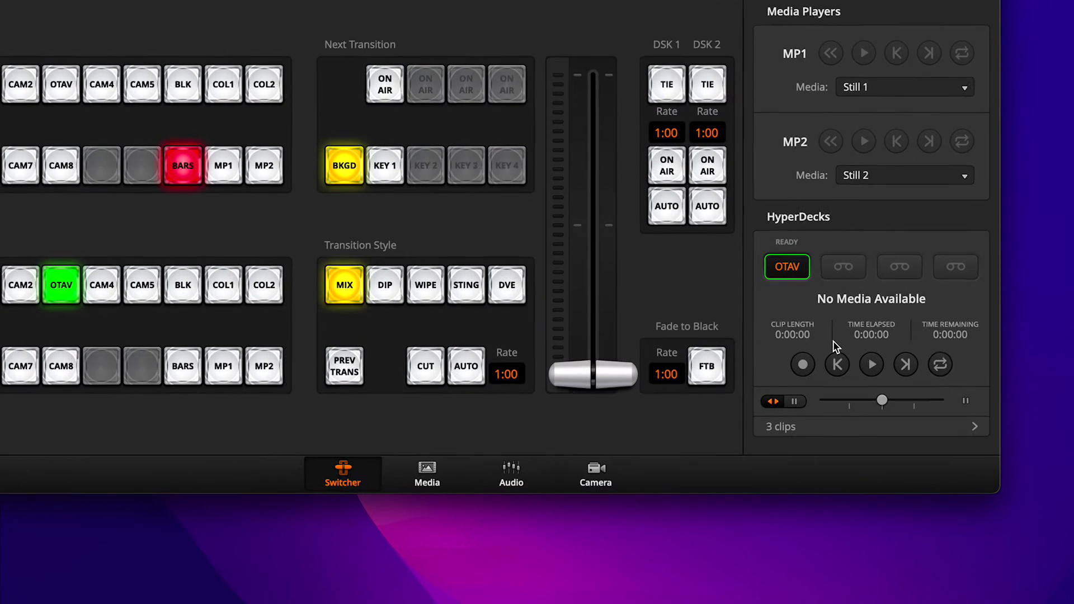
Step: Expand the OTAV HyperDeck's three-clip list and cue 1 - 1_Media
{"action": "key", "text": "space"}
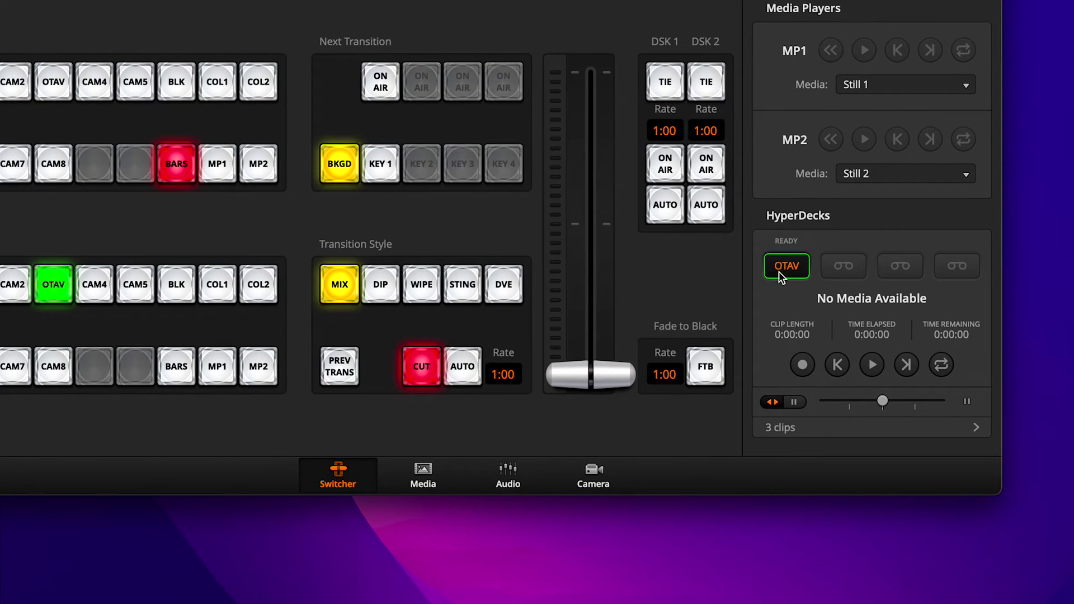
{"action": "left_click", "coordinate": [976, 428]}
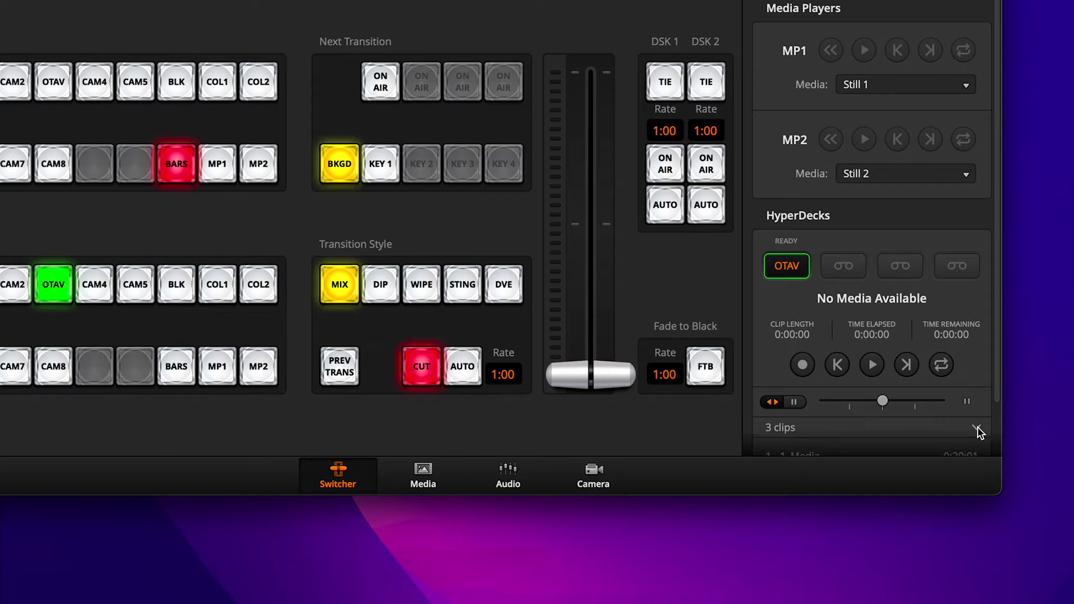
{"action": "scroll", "coordinate": [971, 422], "scroll_direction": "down", "scroll_amount": 2}
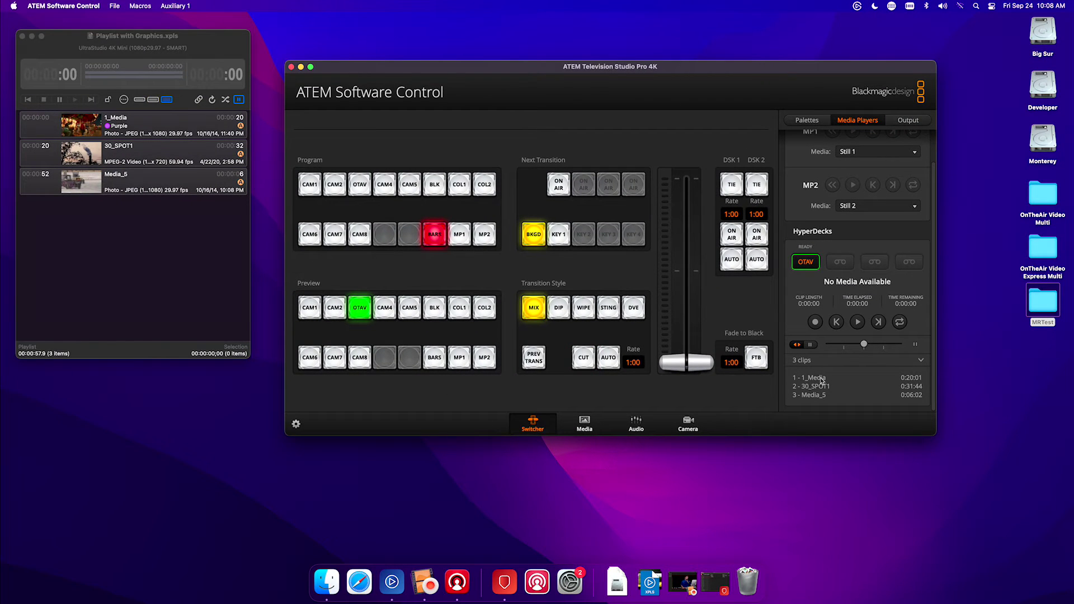
{"action": "left_click", "coordinate": [818, 379]}
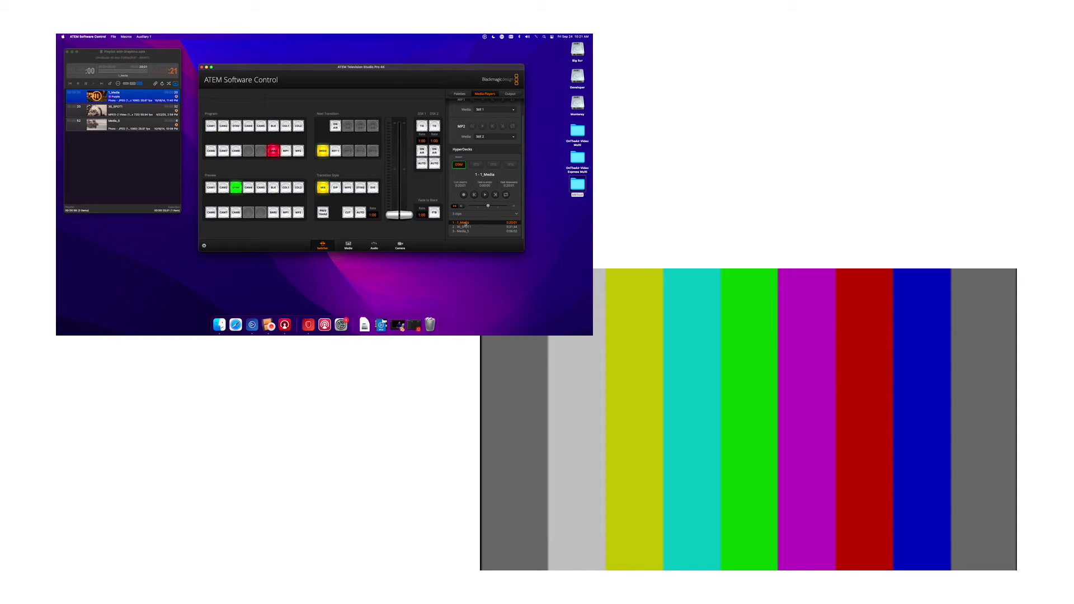
Step: Cut OTAV to program, then cut to colour bars between clips until Media_5 is cued
{"action": "key", "text": "space"}
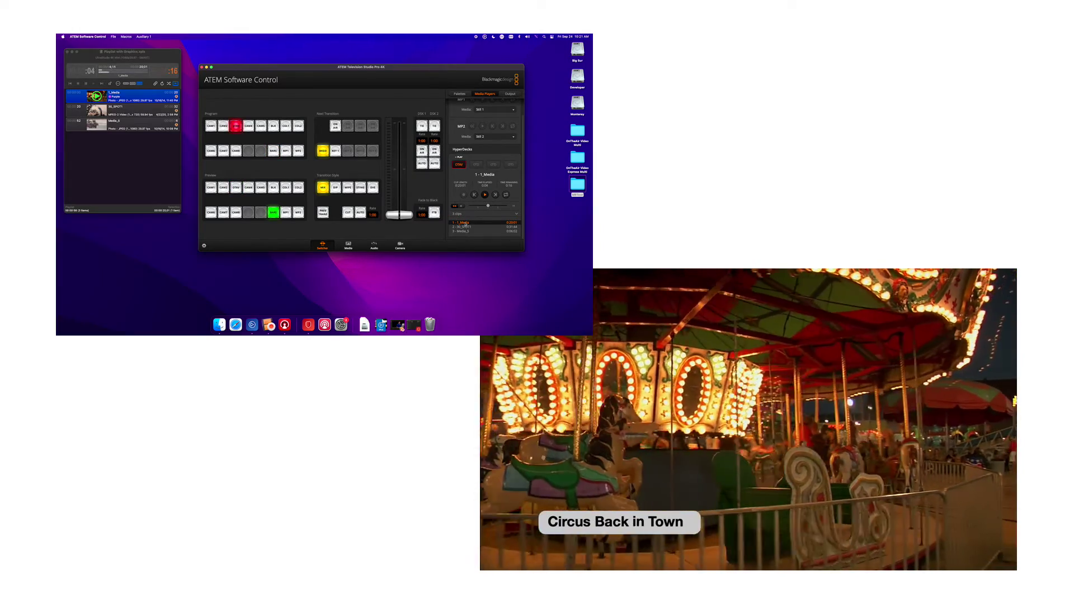
{"action": "key", "text": "space"}
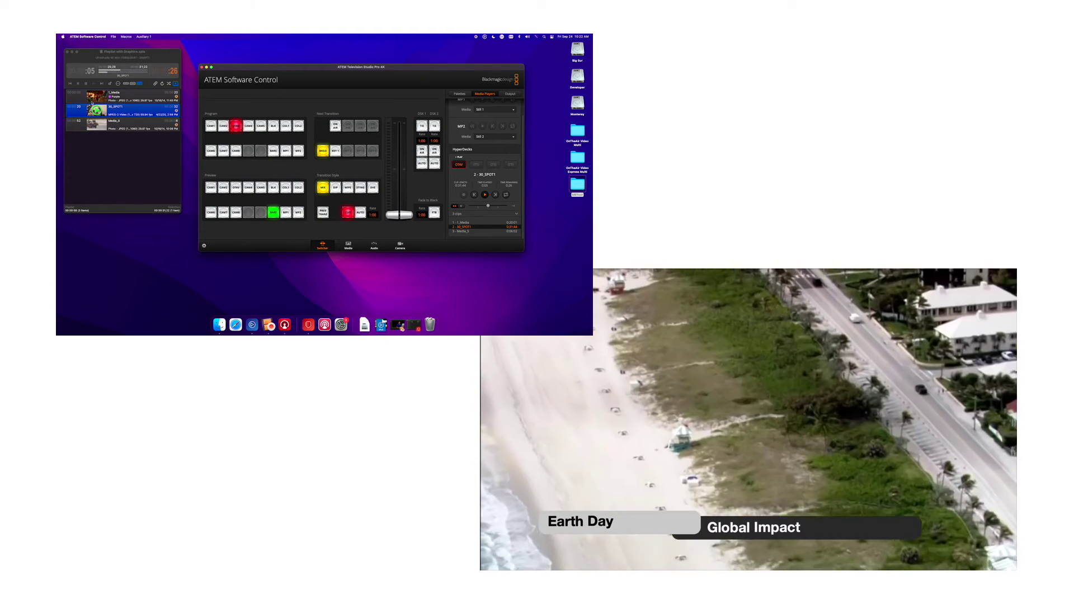
{"action": "key", "text": "space"}
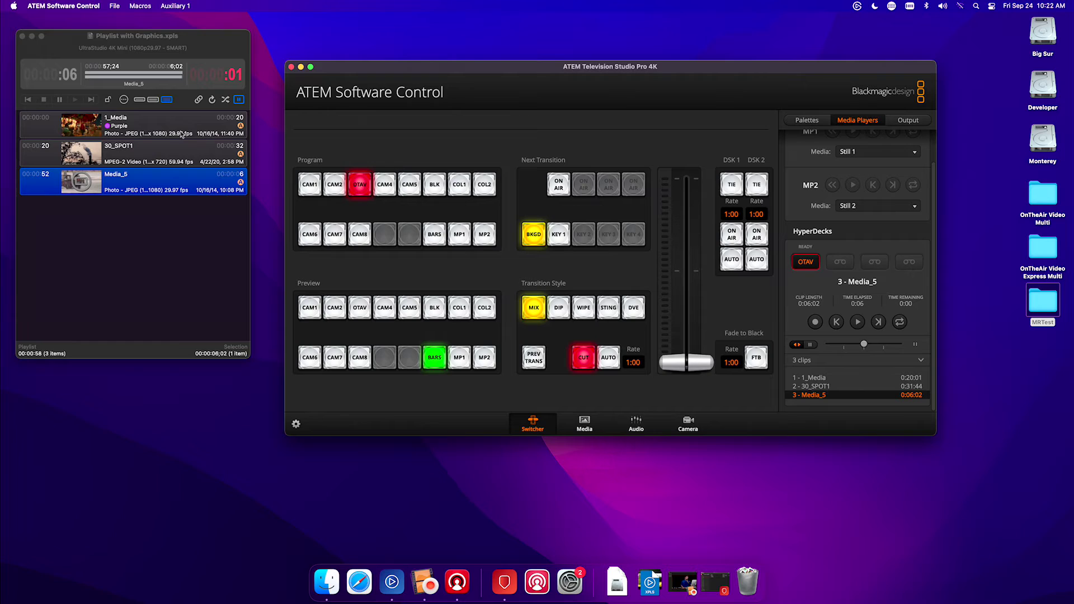
Step: Inspect the 1_Media clip's details, then open the Movies folder as a new 21-item playlist
{"action": "left_click", "coordinate": [180, 135]}
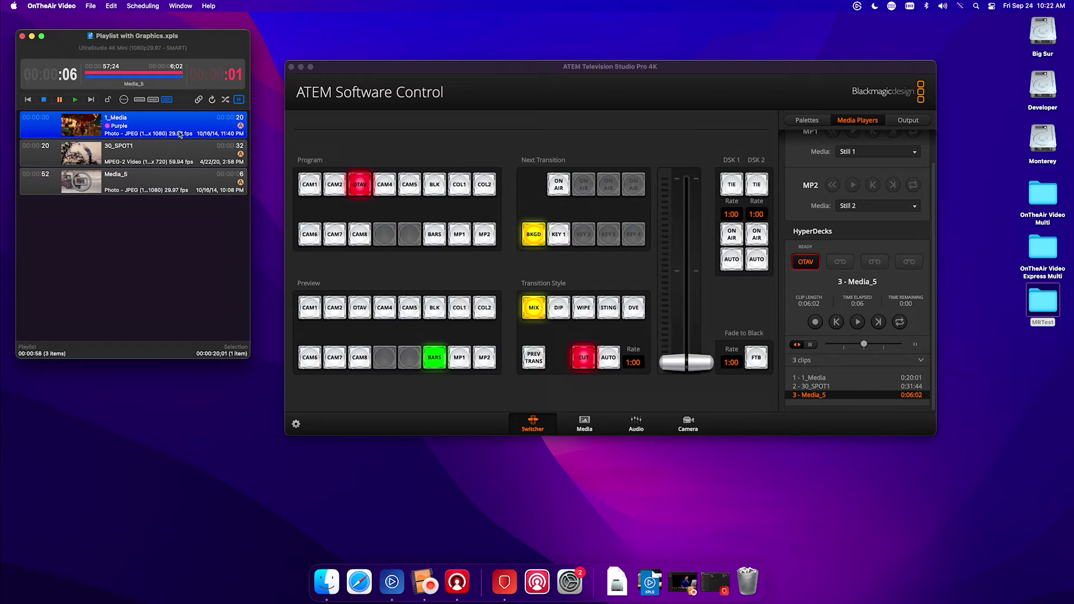
{"action": "double_click", "coordinate": [180, 134]}
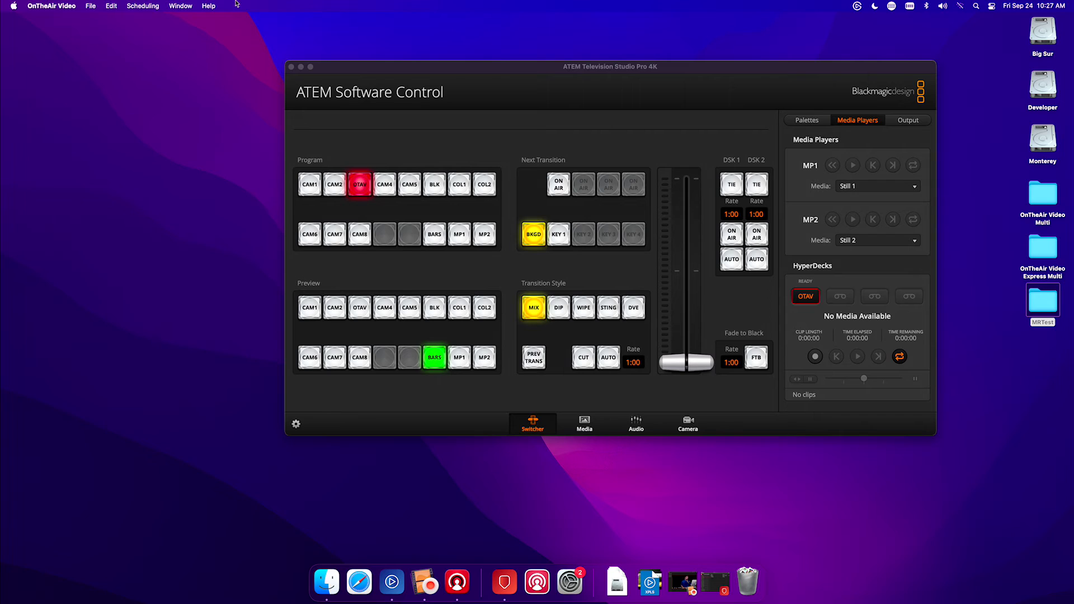
{"action": "left_click", "coordinate": [90, 5]}
{"action": "left_click", "coordinate": [104, 31]}
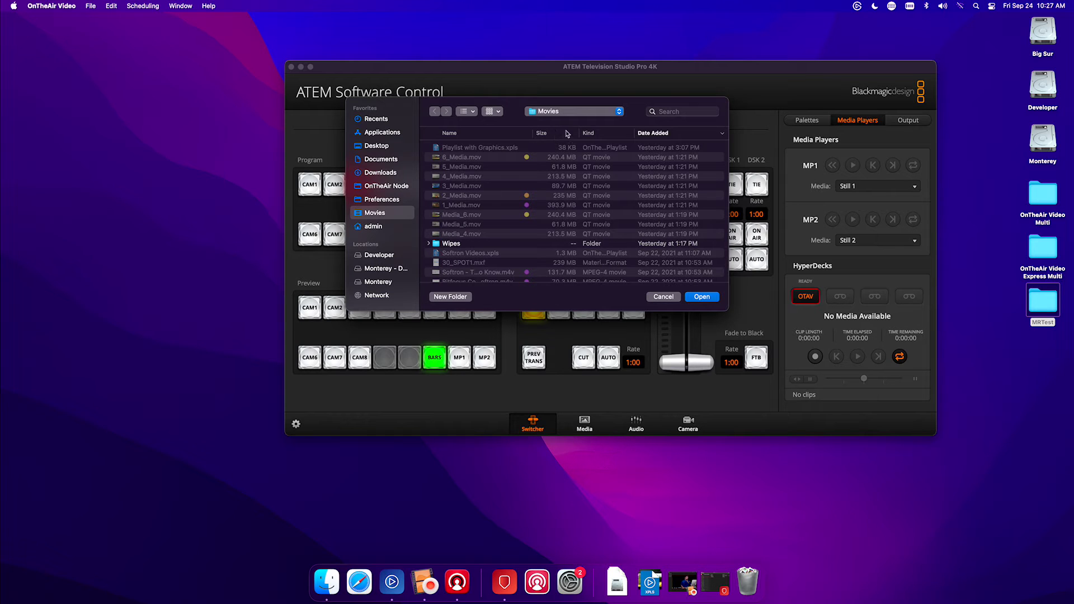
{"action": "left_click", "coordinate": [703, 297]}
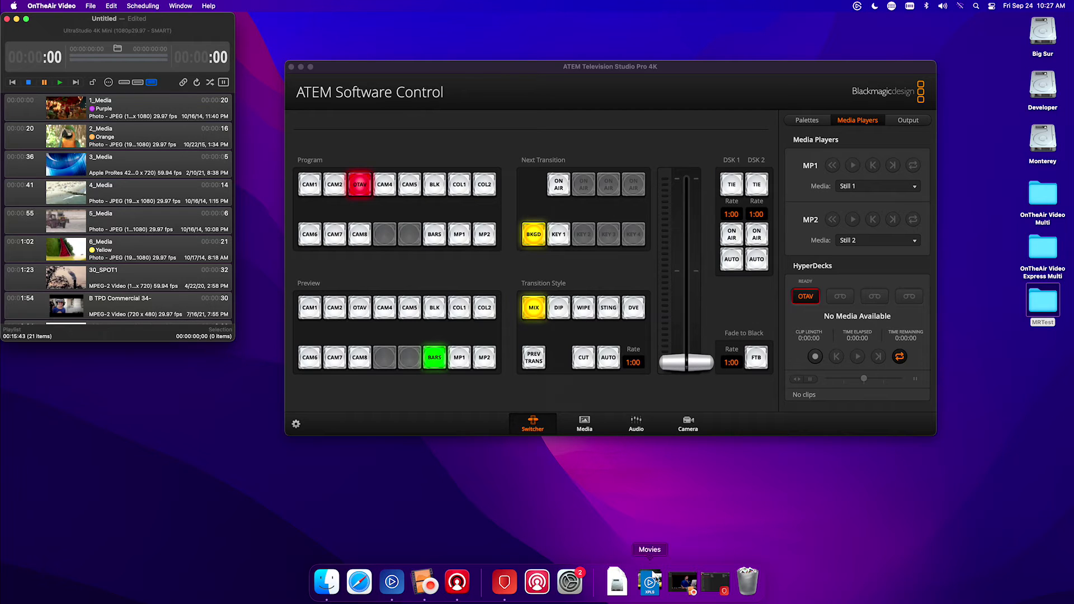
Step: In Finder's Movies folder, move 1_Media, 2_Media and 3_Media.mov to the Trash
{"action": "left_click", "coordinate": [658, 587]}
{"action": "left_click", "coordinate": [803, 517]}
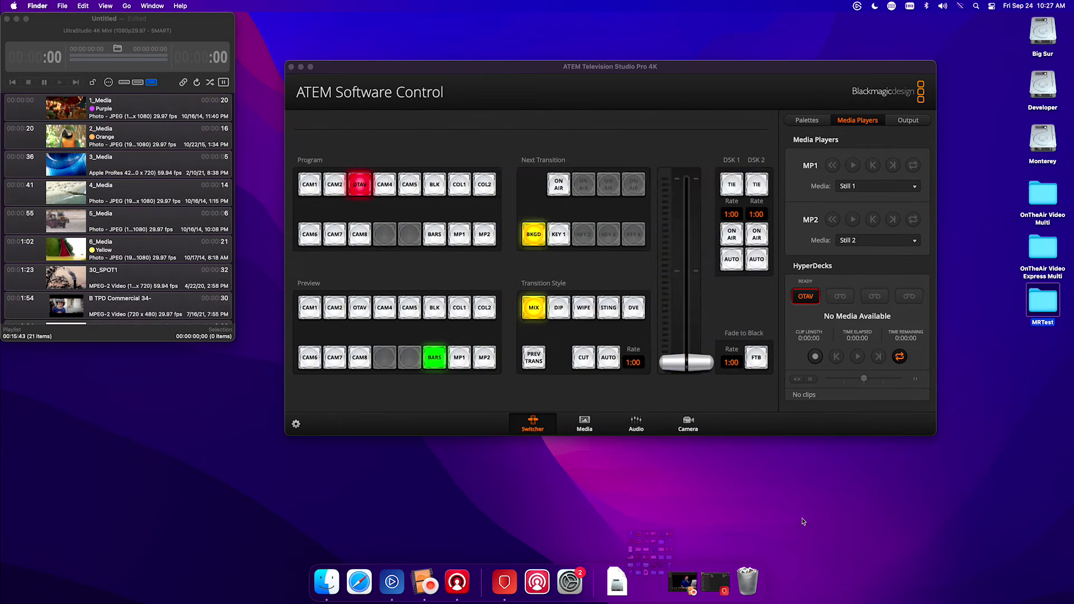
{"action": "left_click", "coordinate": [426, 137]}
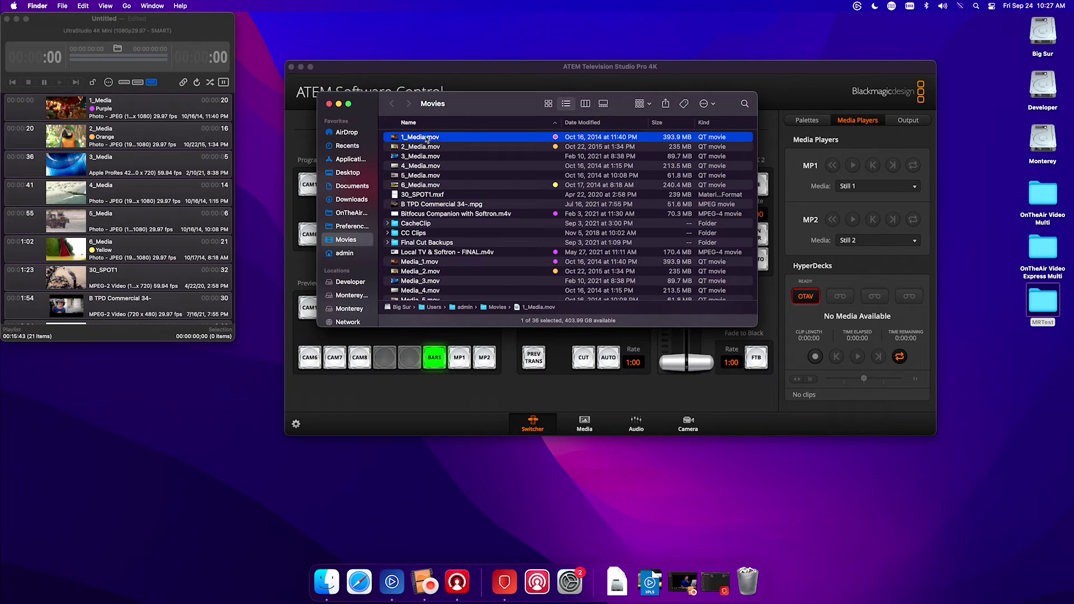
{"action": "left_click", "coordinate": [425, 157], "text": "shift"}
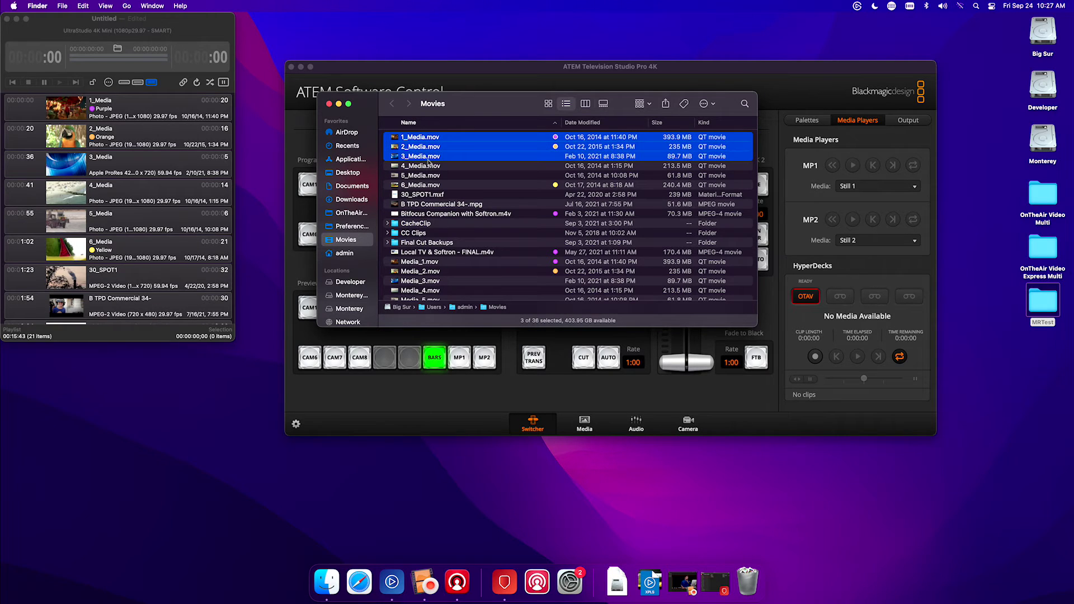
{"action": "key", "text": "super+BackSpace"}
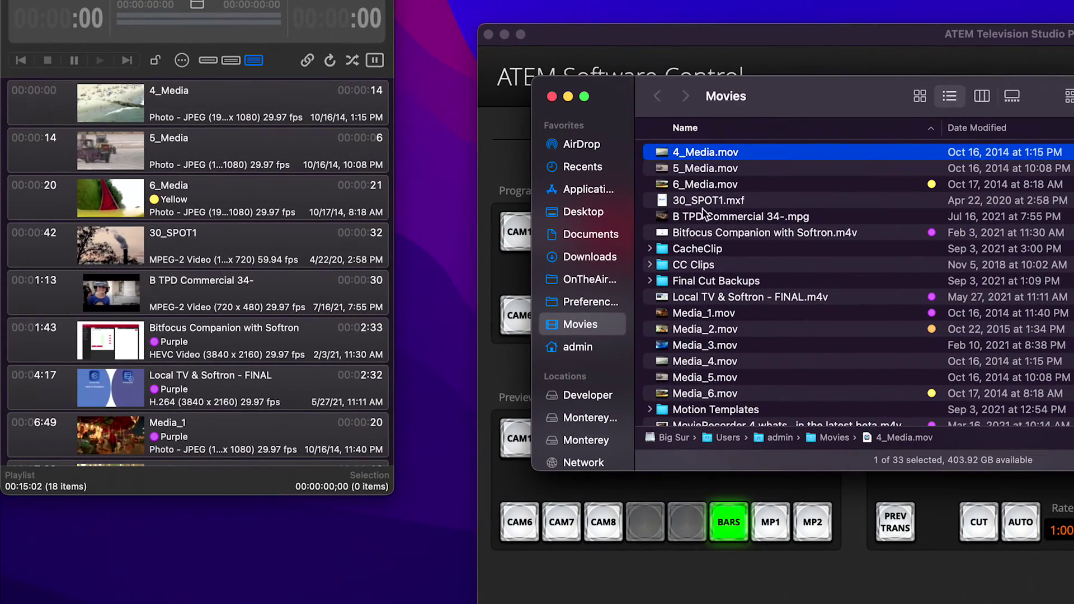
Step: Undo the deletion to restore the three media files, leaving 4_Media.mov selected
{"action": "left_click", "coordinate": [747, 207]}
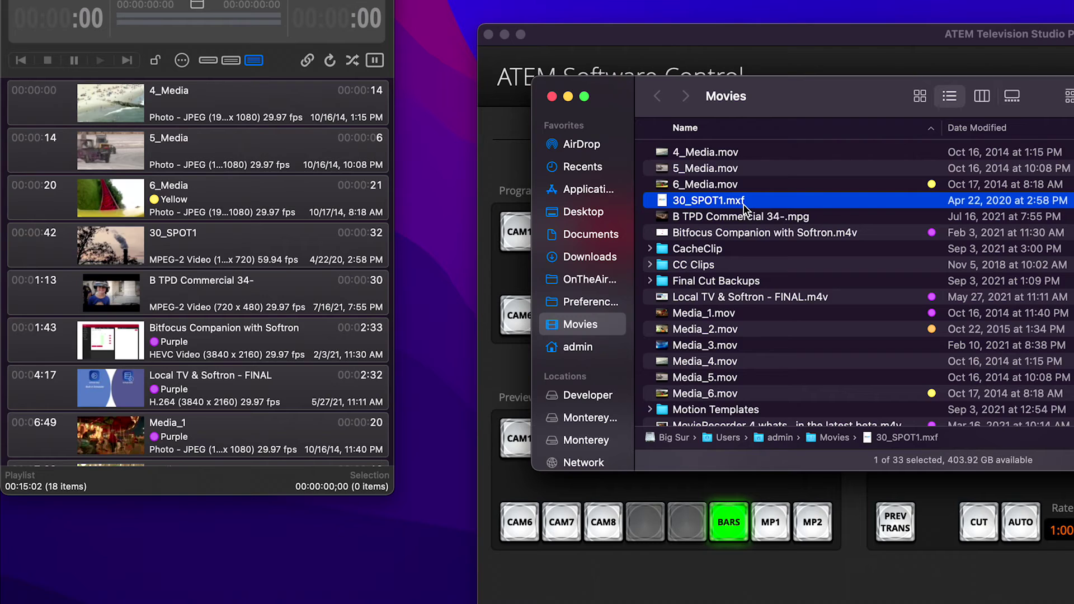
{"action": "key", "text": "super+z"}
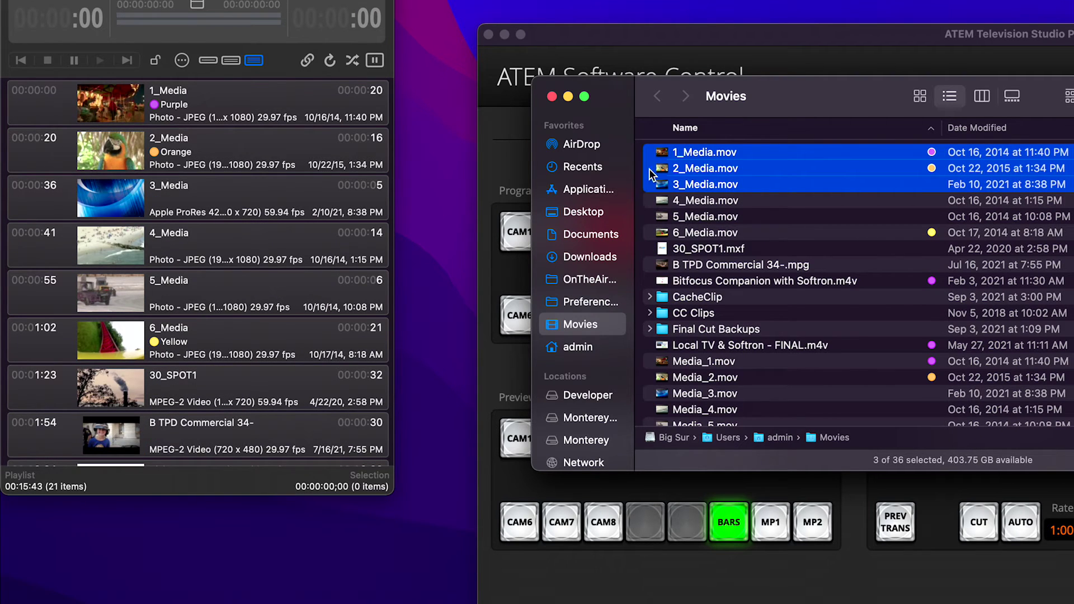
{"action": "left_click", "coordinate": [717, 203]}
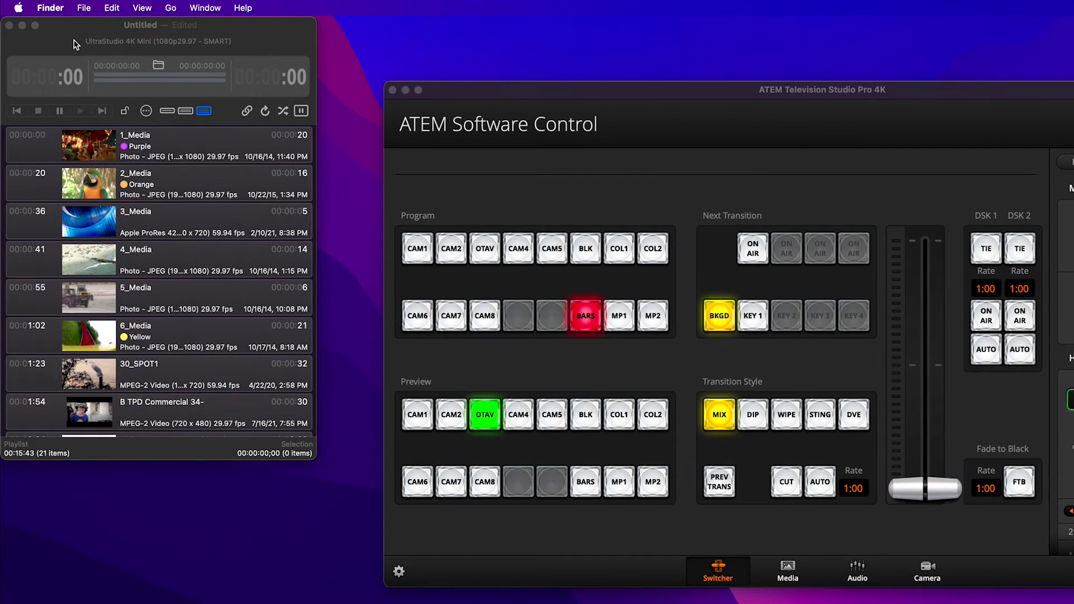
{"action": "left_click", "coordinate": [77, 43]}
{"action": "left_click", "coordinate": [83, 8]}
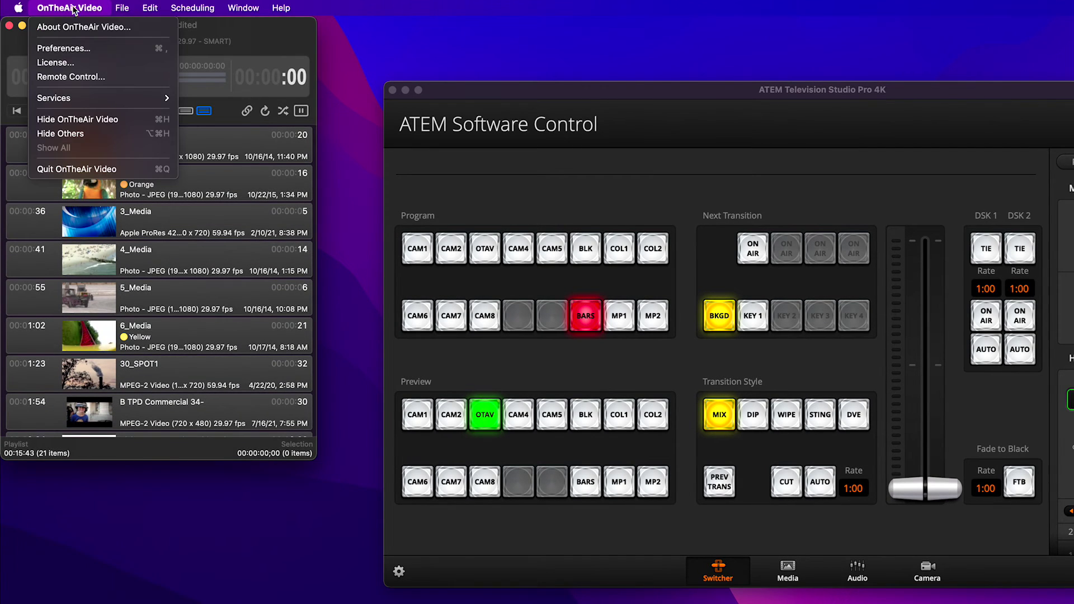
{"action": "left_click", "coordinate": [72, 47]}
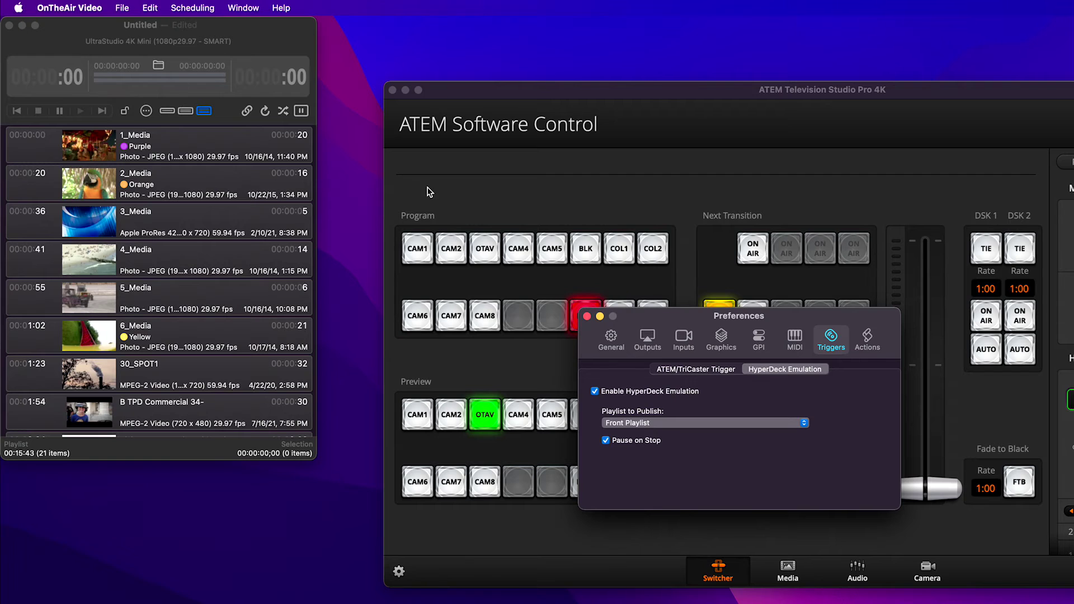
{"action": "left_click", "coordinate": [707, 423]}
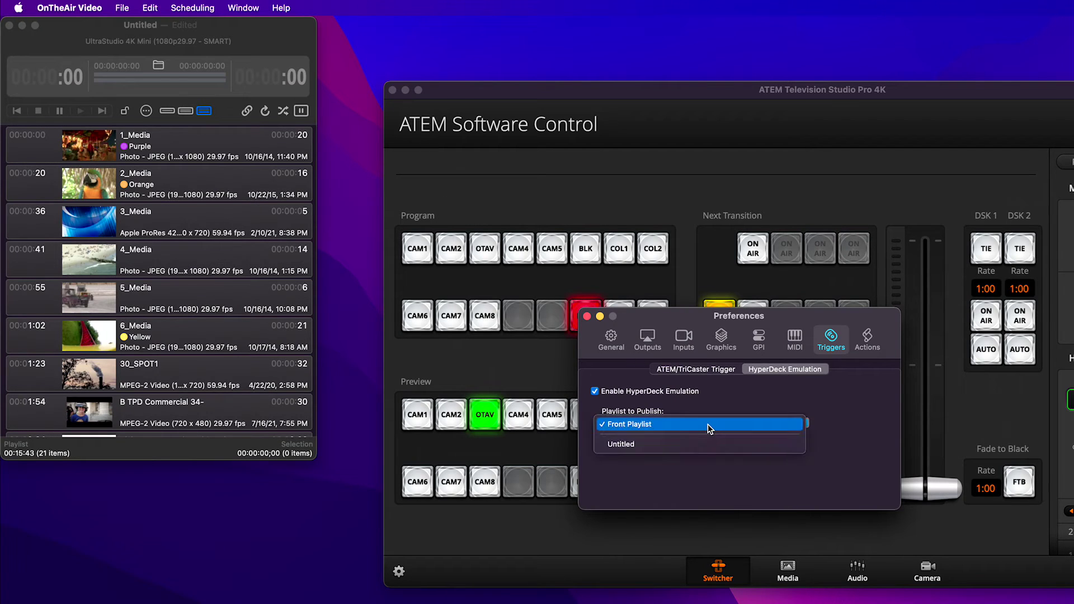
{"action": "left_click", "coordinate": [707, 424]}
{"action": "left_click", "coordinate": [587, 316]}
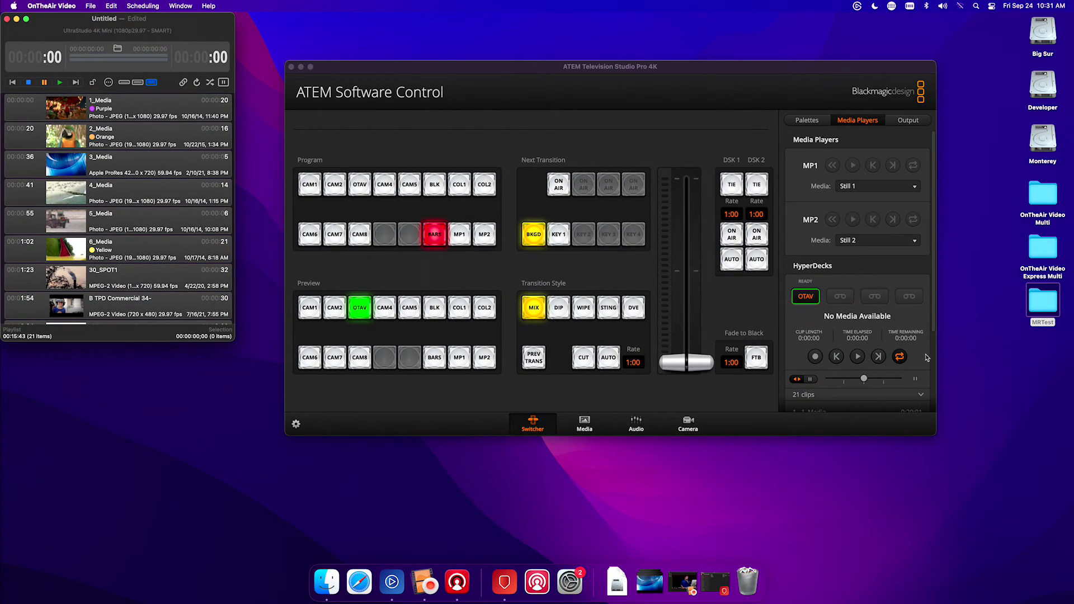
Step: Scroll to the 21-clip HyperDeck list and cue 3 - 3_Media
{"action": "scroll", "coordinate": [889, 334], "scroll_direction": "down", "scroll_amount": 4}
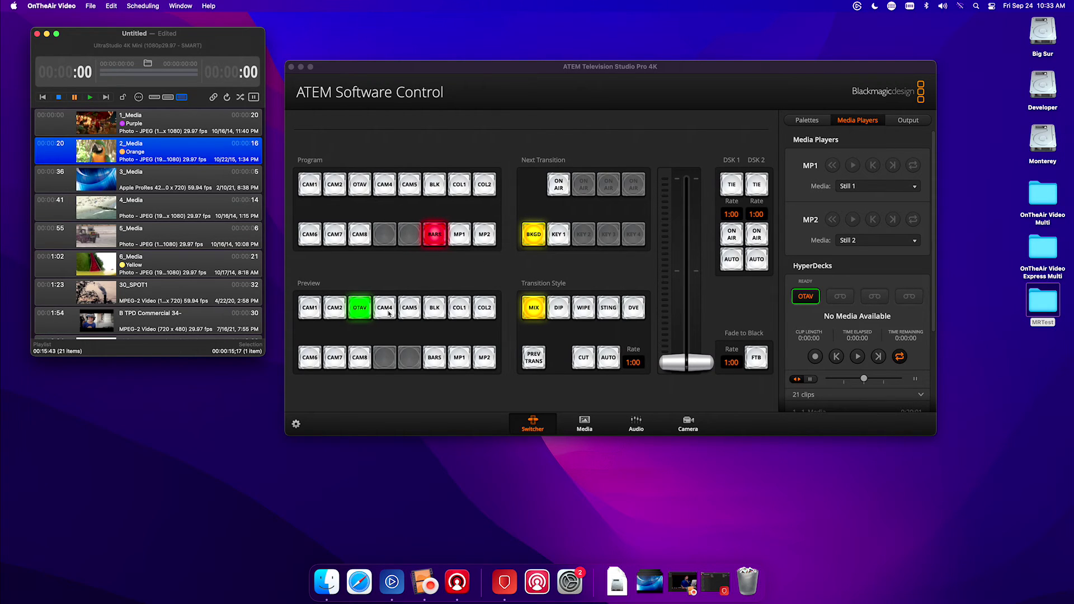
{"action": "scroll", "coordinate": [829, 338], "scroll_direction": "down", "scroll_amount": 5}
{"action": "left_click", "coordinate": [828, 319]}
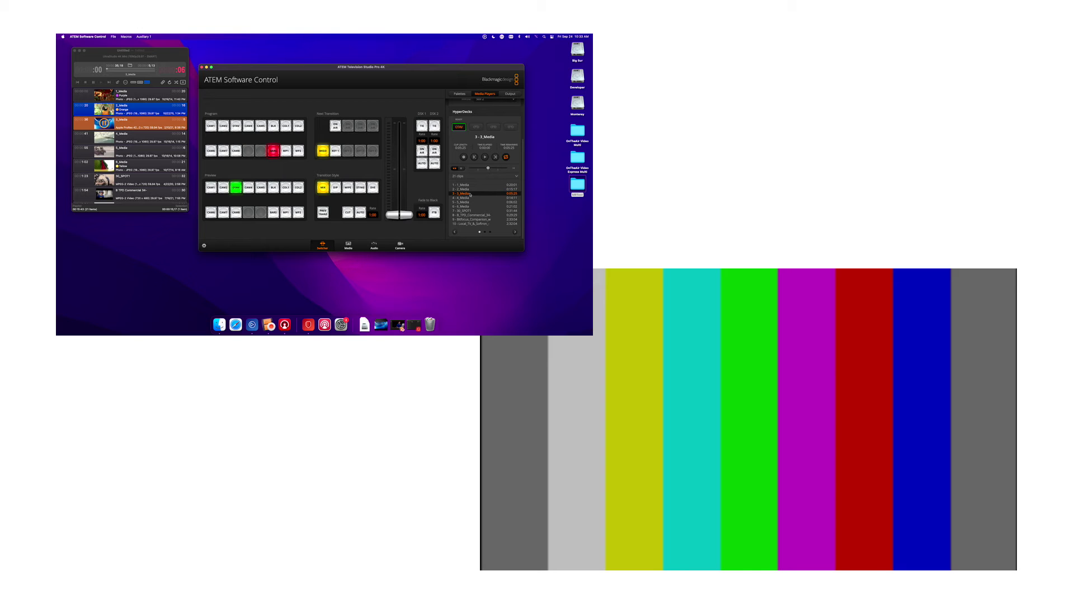
Step: Cut OTAV to program, swap to colour bars and back, leaving 4_Media on air
{"action": "key", "text": "space"}
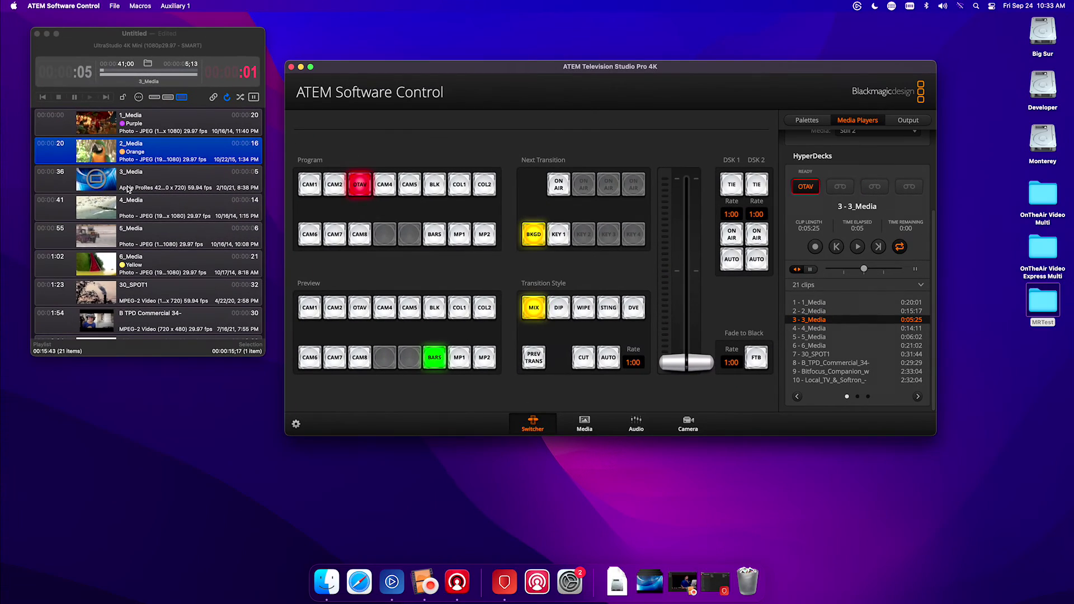
{"action": "key", "text": "space"}
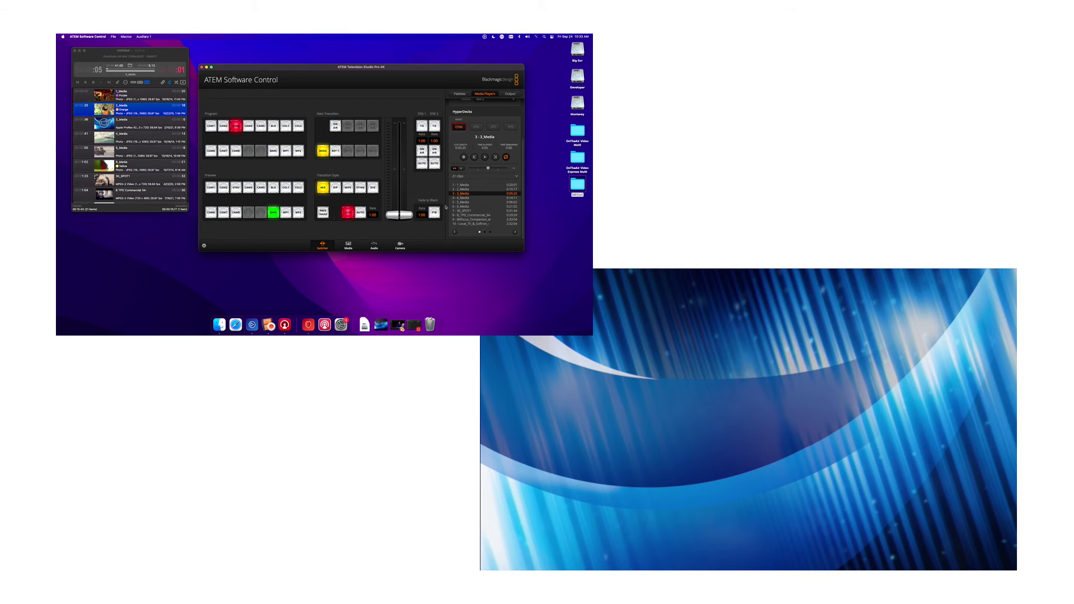
{"action": "key", "text": "space"}
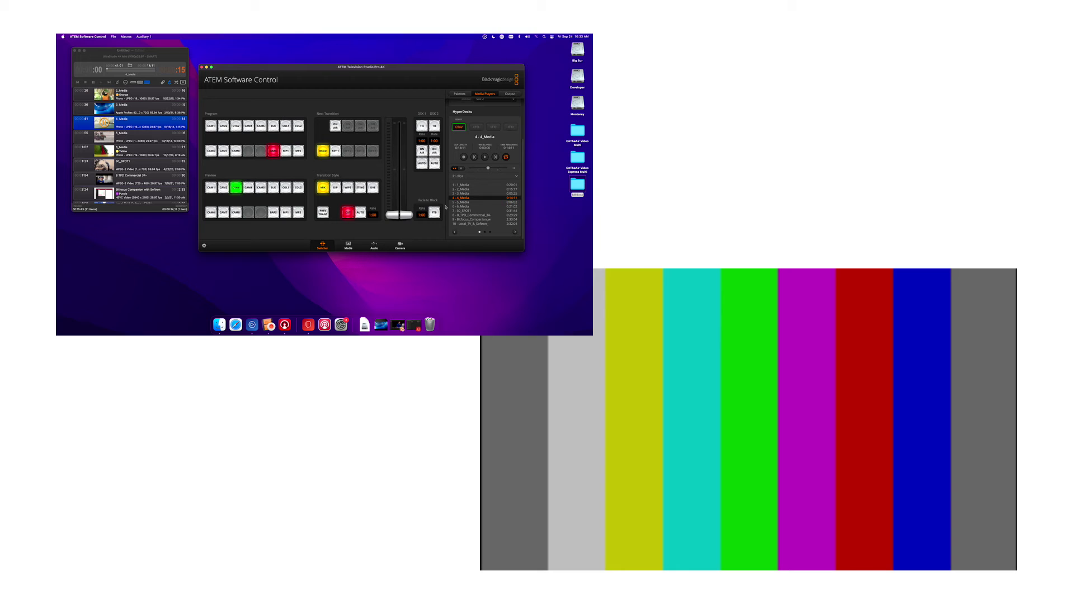
{"action": "key", "text": "space"}
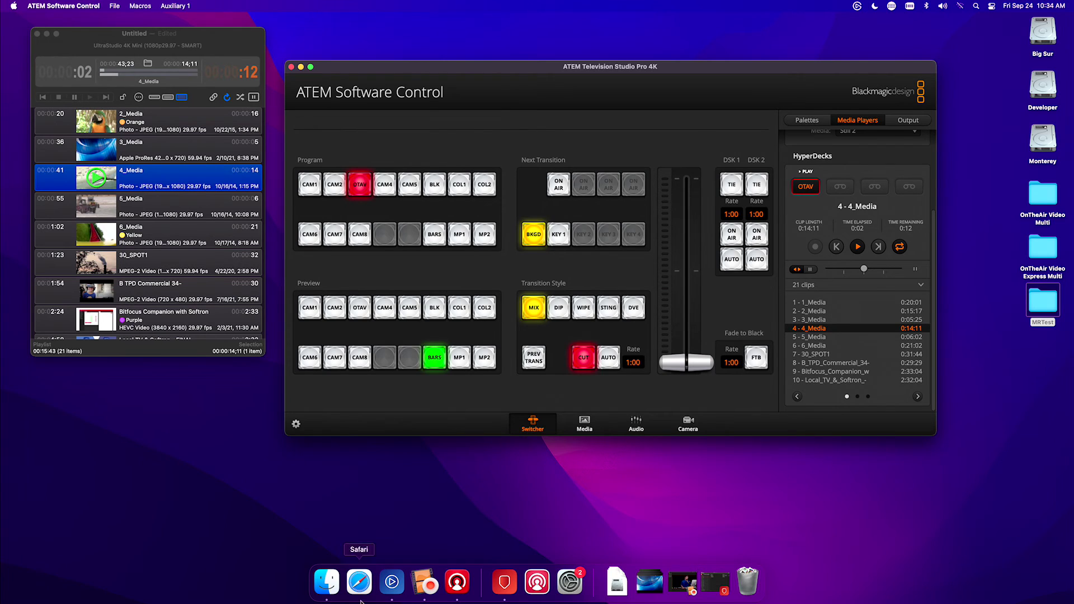
Step: During playback, trash 1_Media, 2_Media and 3_Media.mov from the Movies folder in Finder
{"action": "left_click", "coordinate": [220, 324]}
{"action": "left_click", "coordinate": [346, 240]}
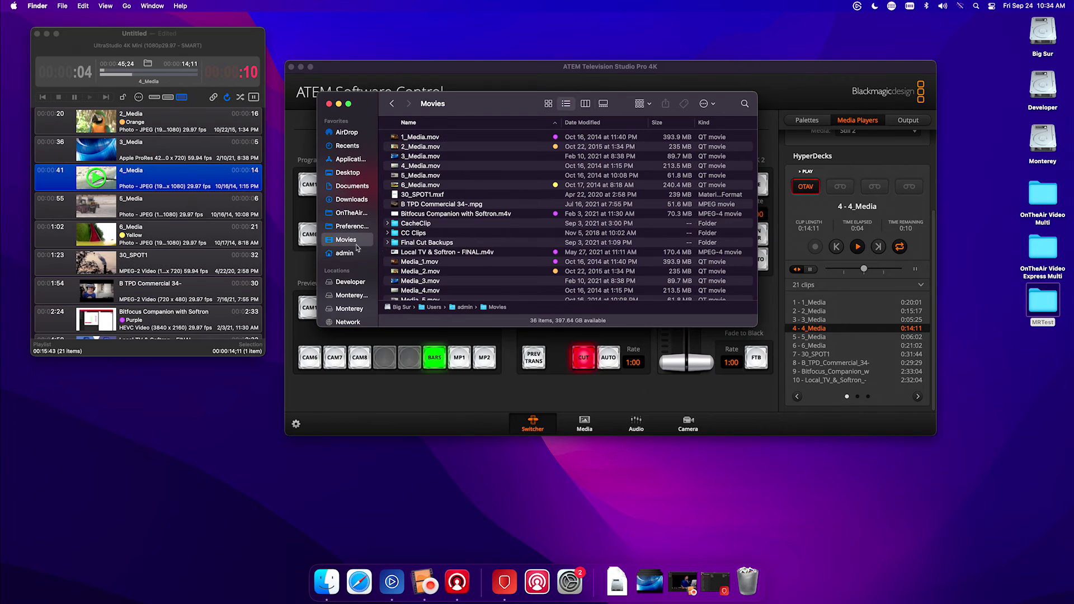
{"action": "left_click", "coordinate": [438, 146]}
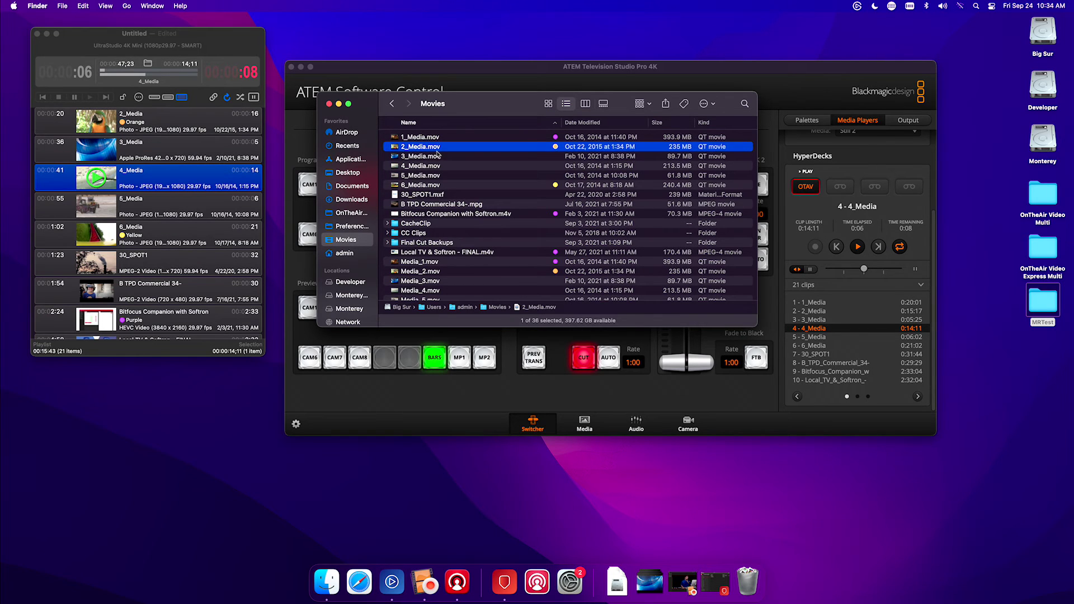
{"action": "left_click", "coordinate": [438, 156], "text": "shift"}
{"action": "left_click", "coordinate": [446, 140], "text": "shift"}
{"action": "key", "text": "super+BackSpace"}
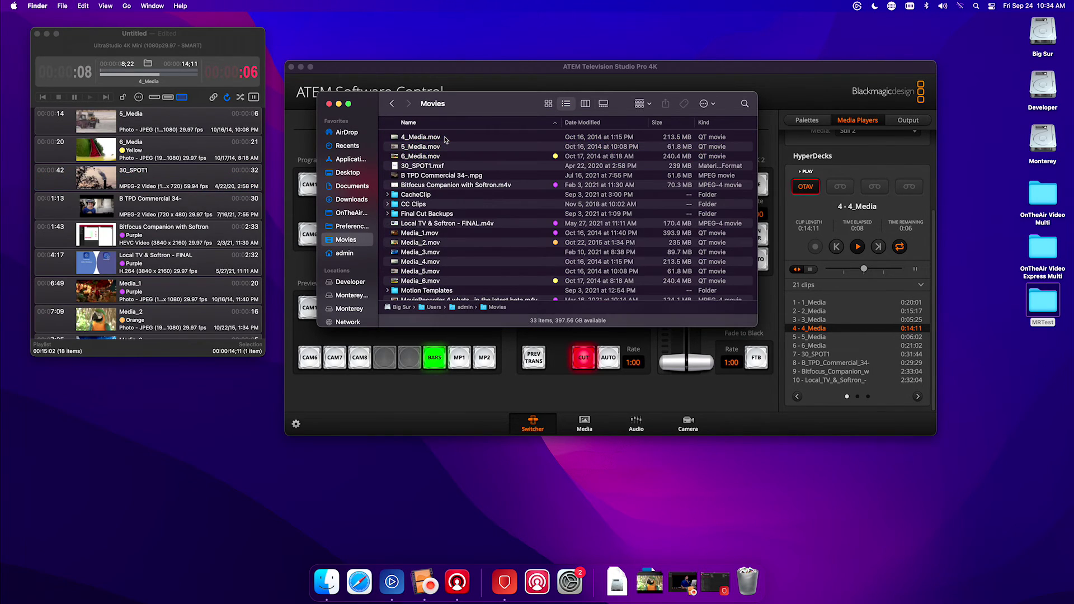
{"action": "left_click", "coordinate": [329, 104]}
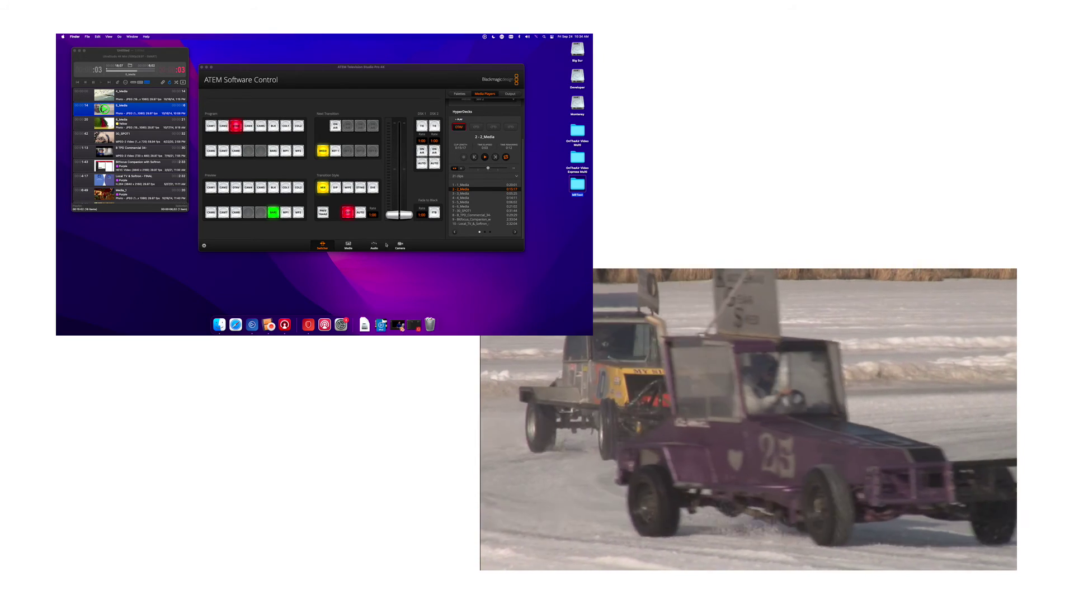
Step: Move 6_Media.mov from the Movies folder to the Trash while the OTAV clip stays on air
{"action": "left_click", "coordinate": [381, 325]}
{"action": "left_click", "coordinate": [289, 172]}
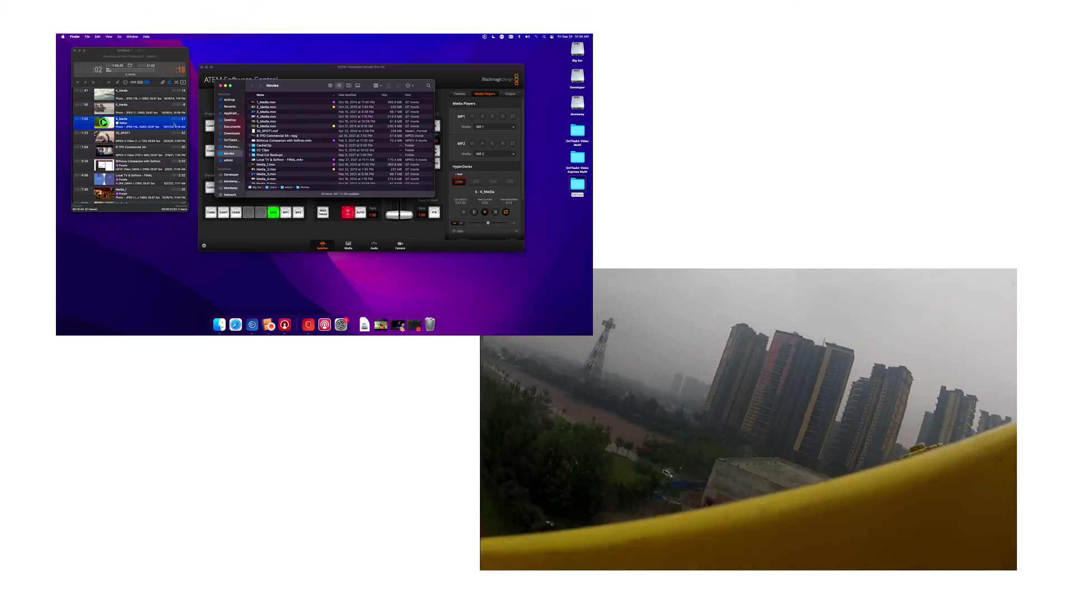
{"action": "left_click", "coordinate": [277, 126]}
{"action": "key", "text": "super+BackSpace"}
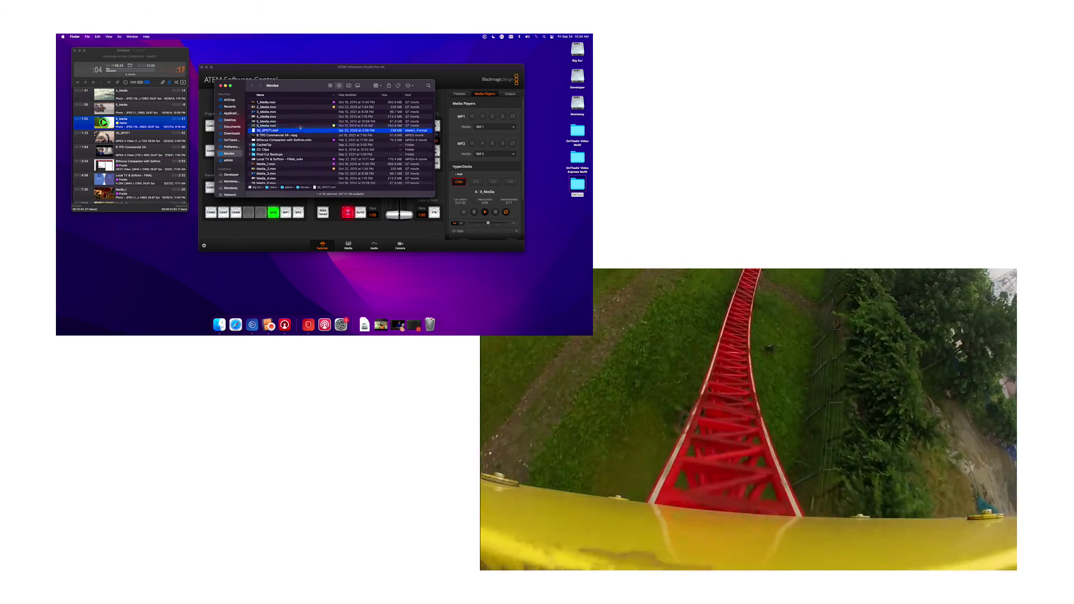